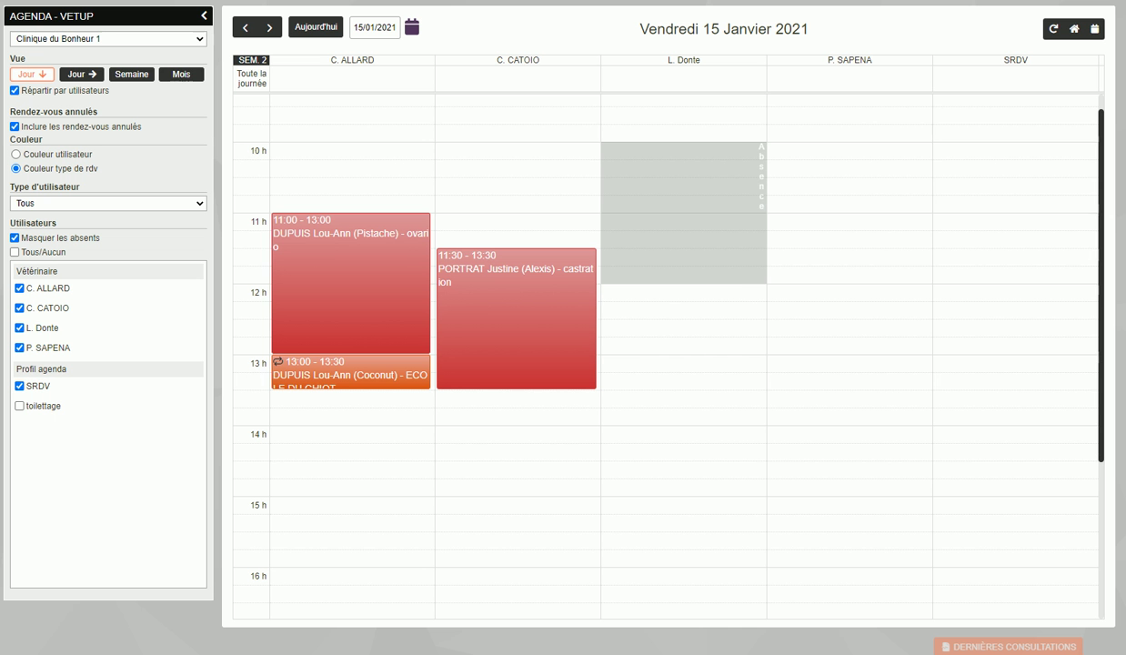
Open the Envois emails settings to review the default email template assigned to each type of message
mouse_move(504, 304)
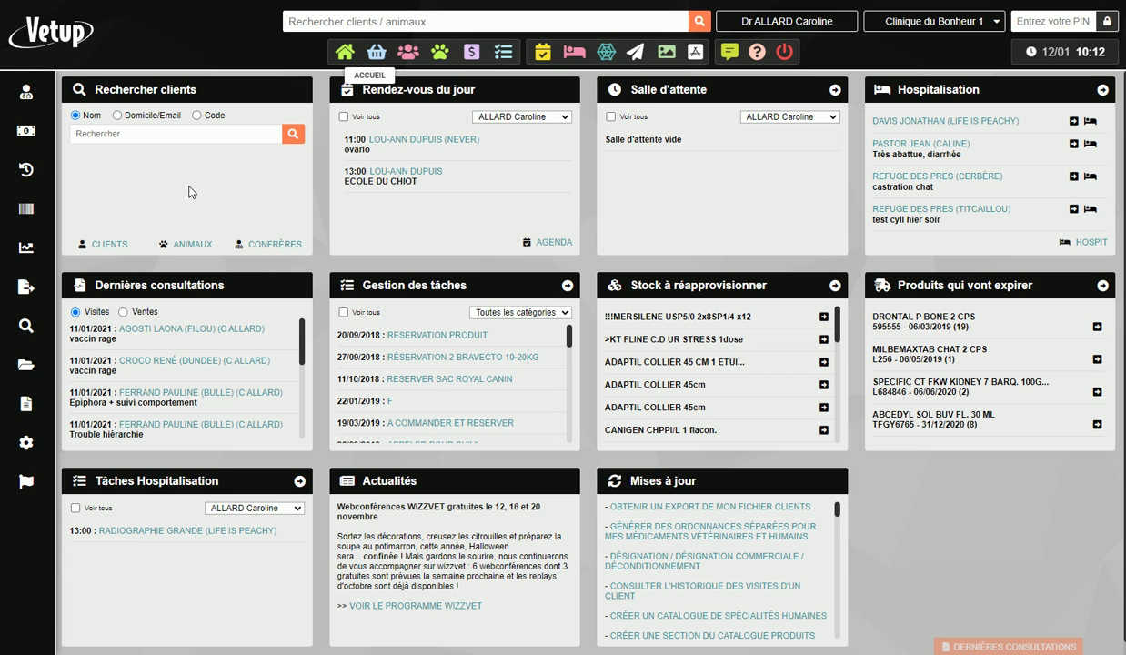
click(25, 407)
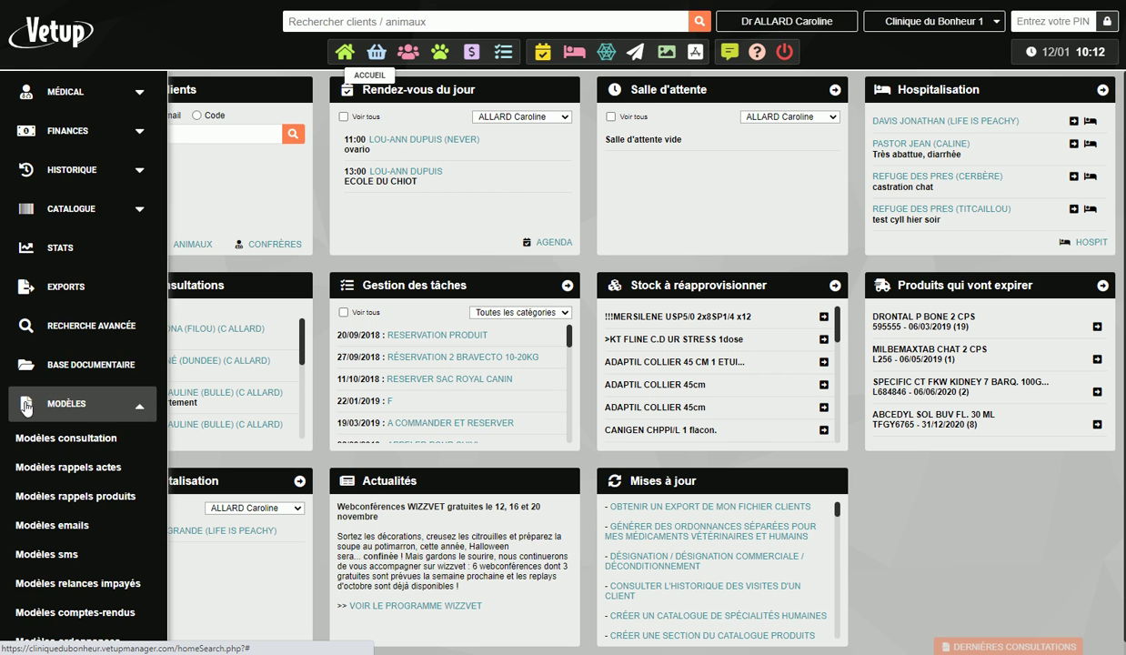
scroll(26, 409, down, 1)
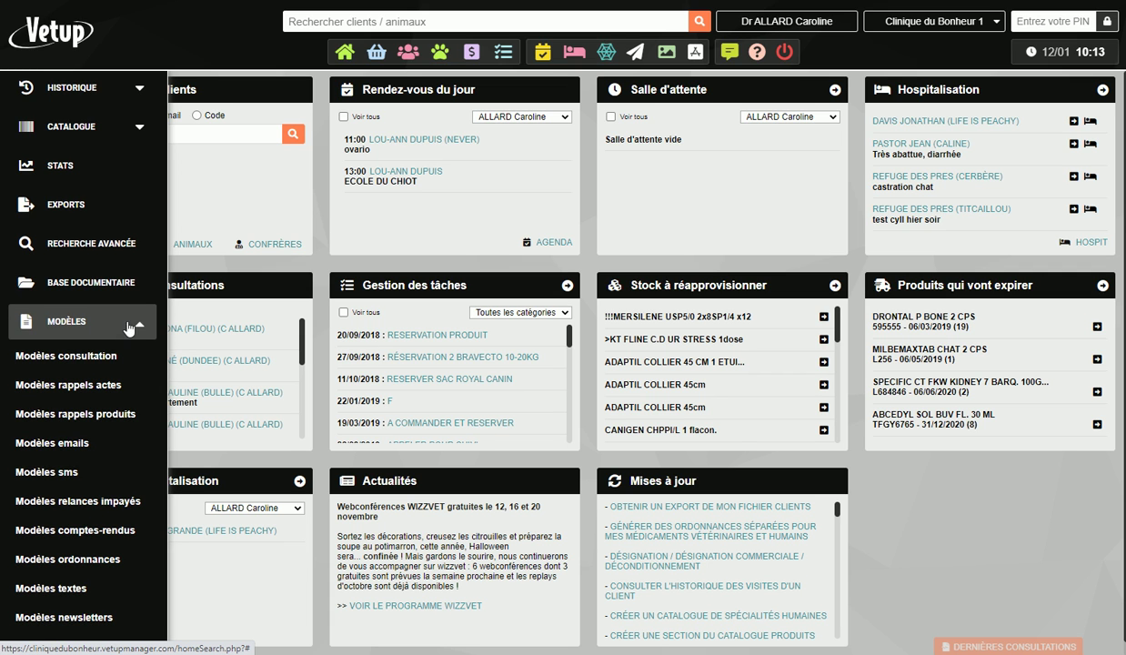
click(98, 323)
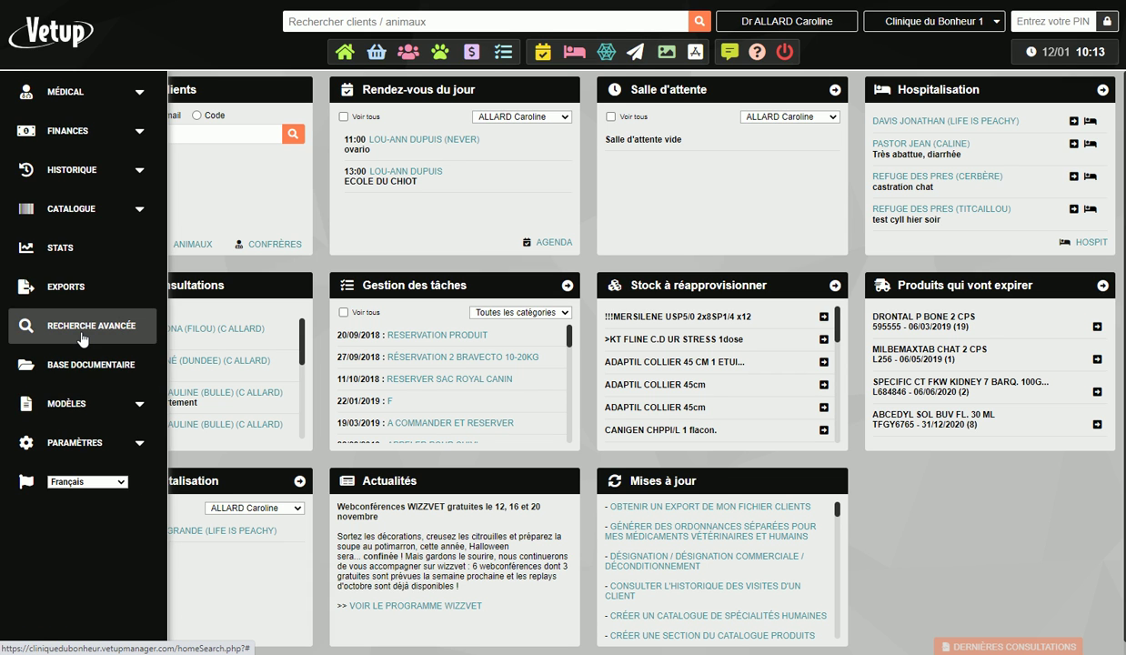
click(67, 443)
scroll(66, 443, down, 3)
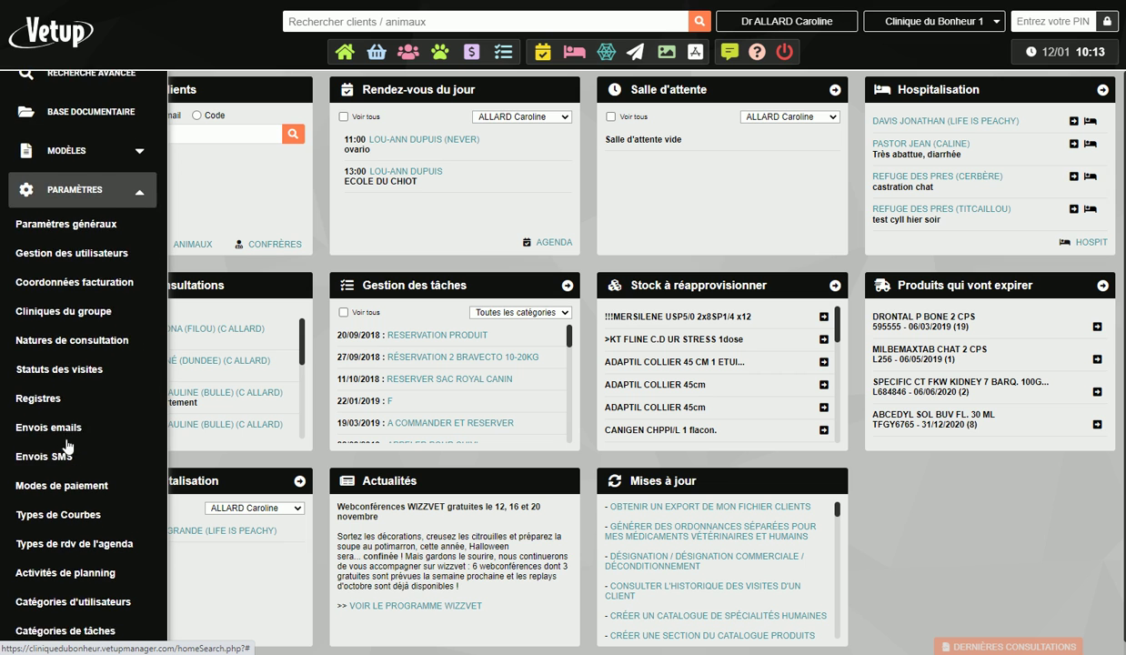
click(61, 423)
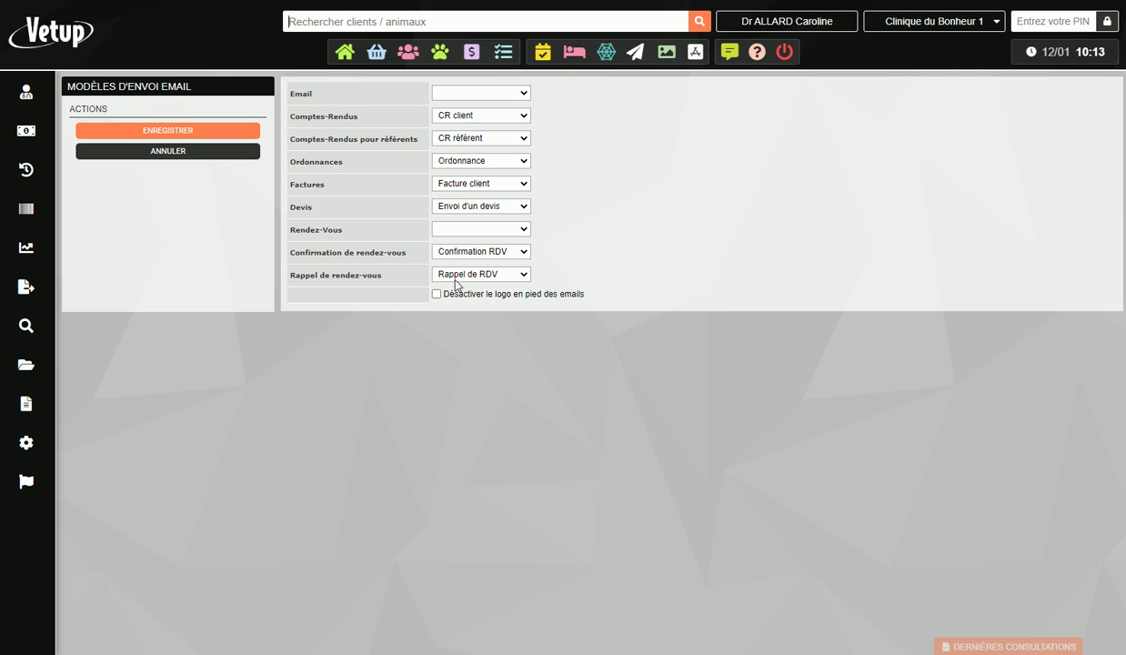
Review the wording of the email templates "Rappel de RDV" and "Rappel RDV chirurgie", closing each one after reading
click(29, 407)
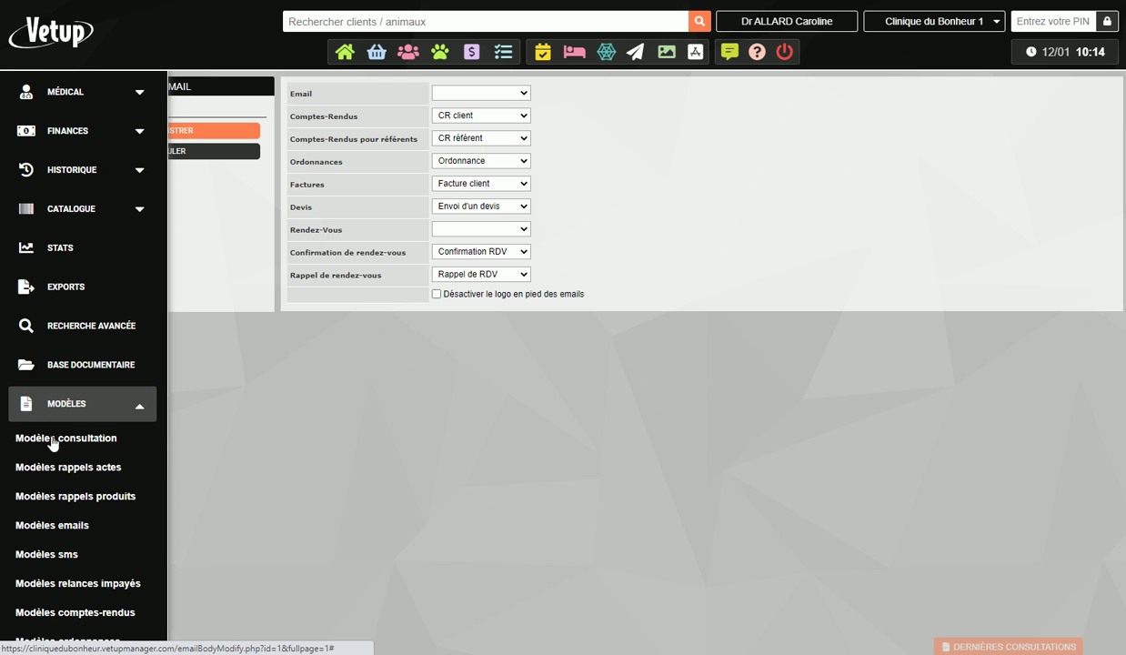
click(66, 525)
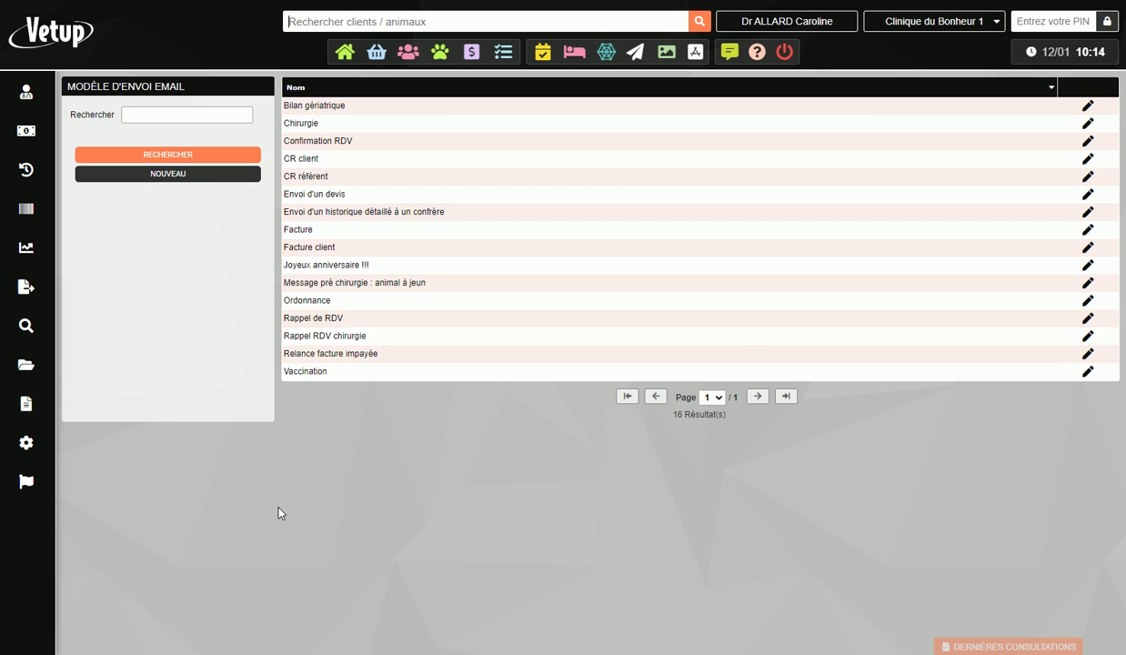
click(353, 317)
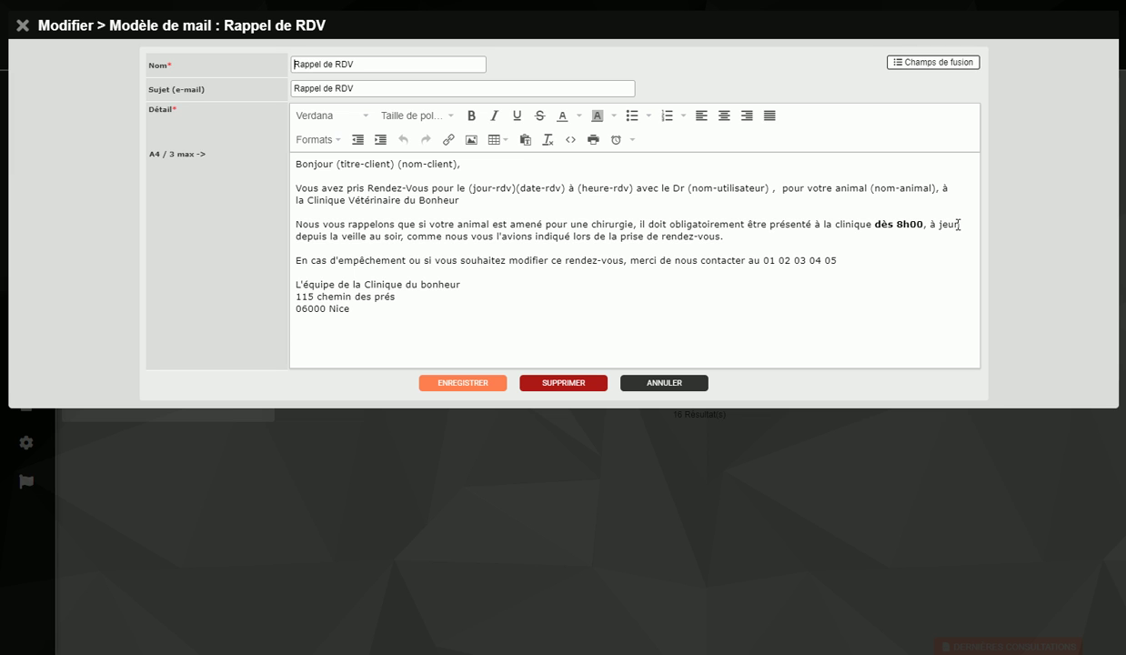
click(446, 383)
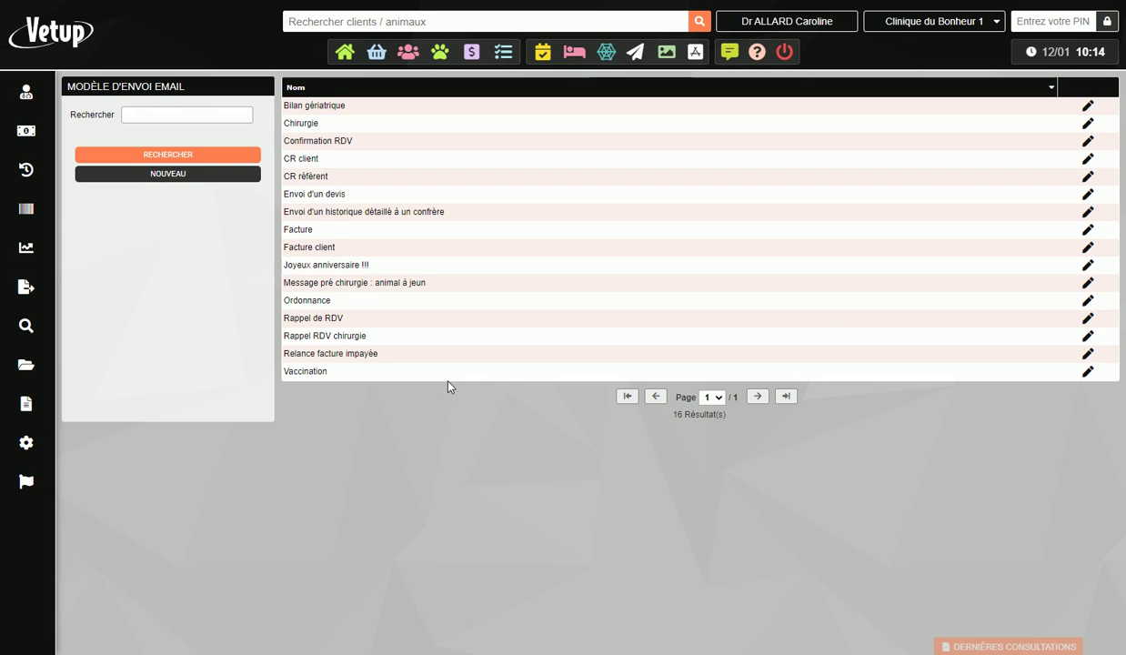
click(396, 343)
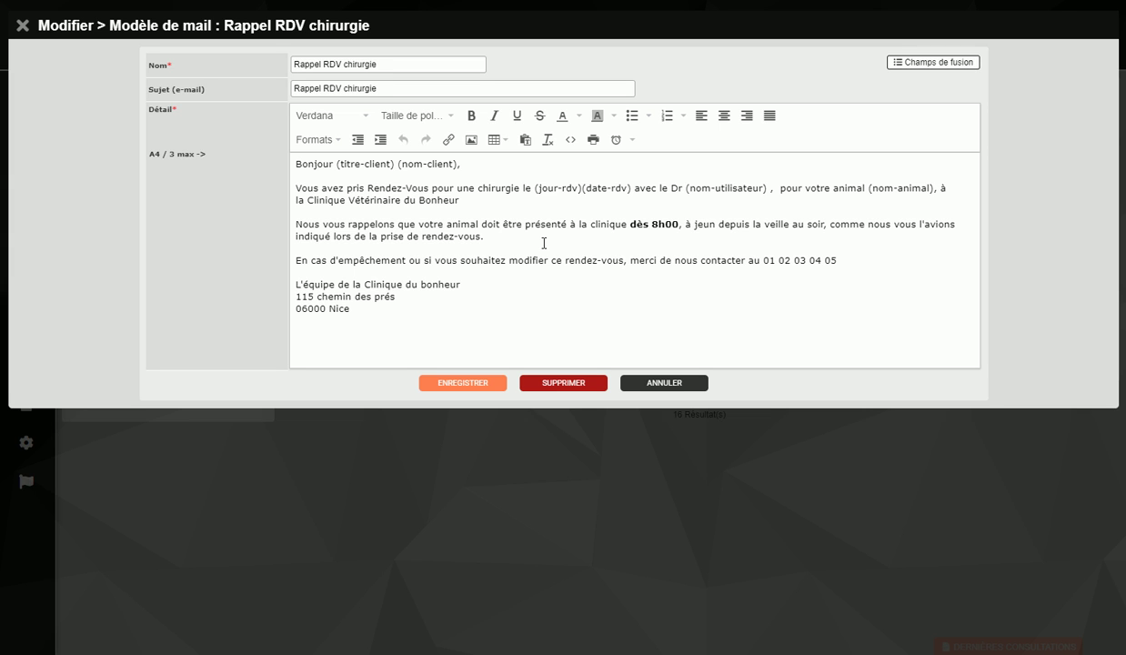
click(21, 27)
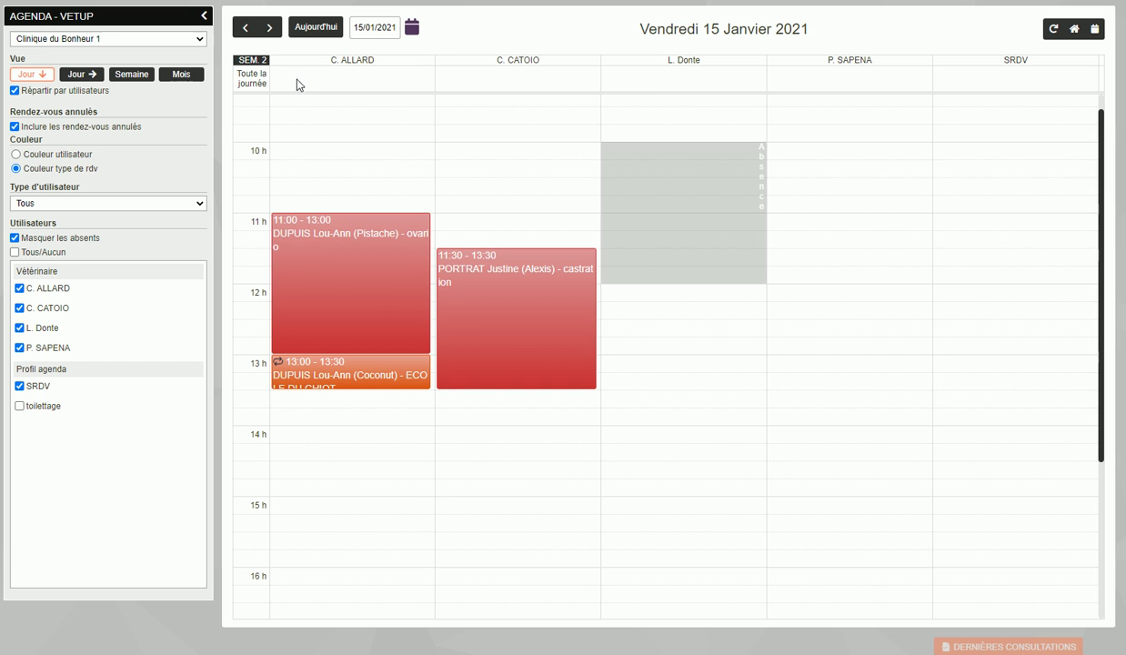
Enable the email reminder 1 day before the 11:00 ovario appointment for Pistache on 15/01/2021 and save it
click(341, 303)
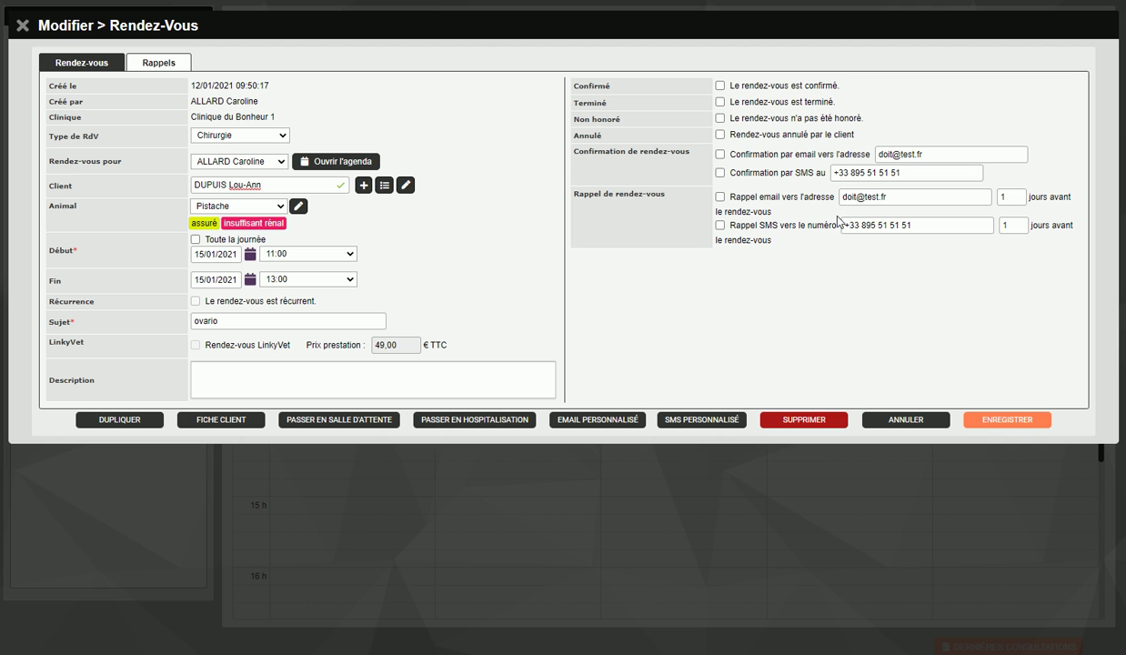
click(719, 197)
click(1008, 421)
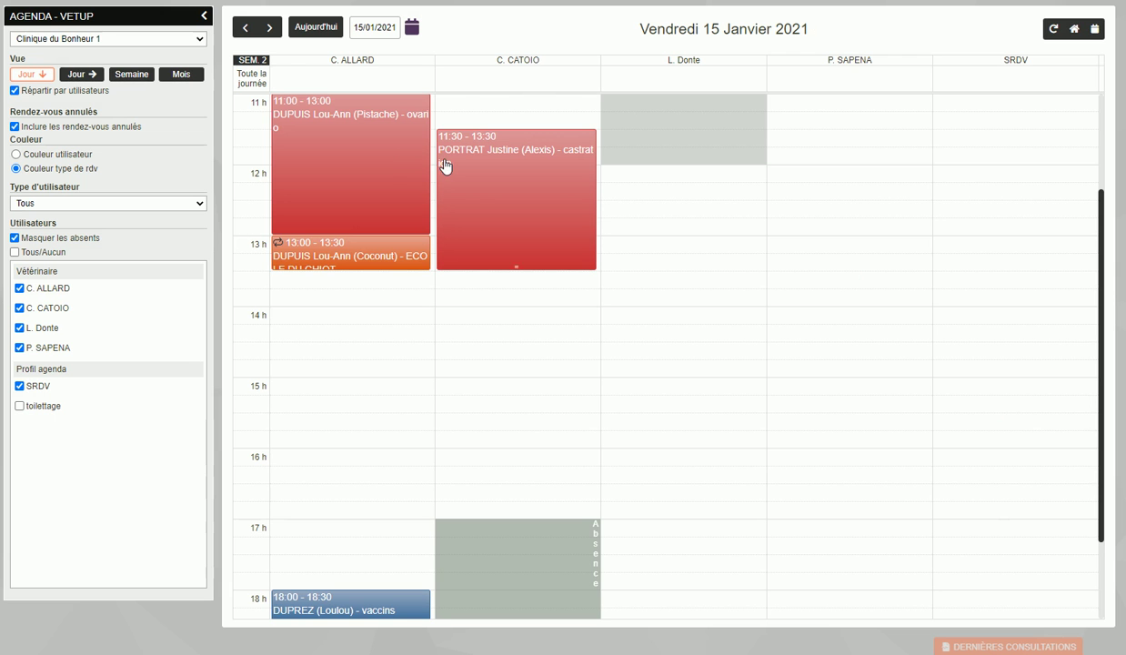
Reopen Pistache's 11:00 appointment and read the message of its scheduled email reminder
click(382, 160)
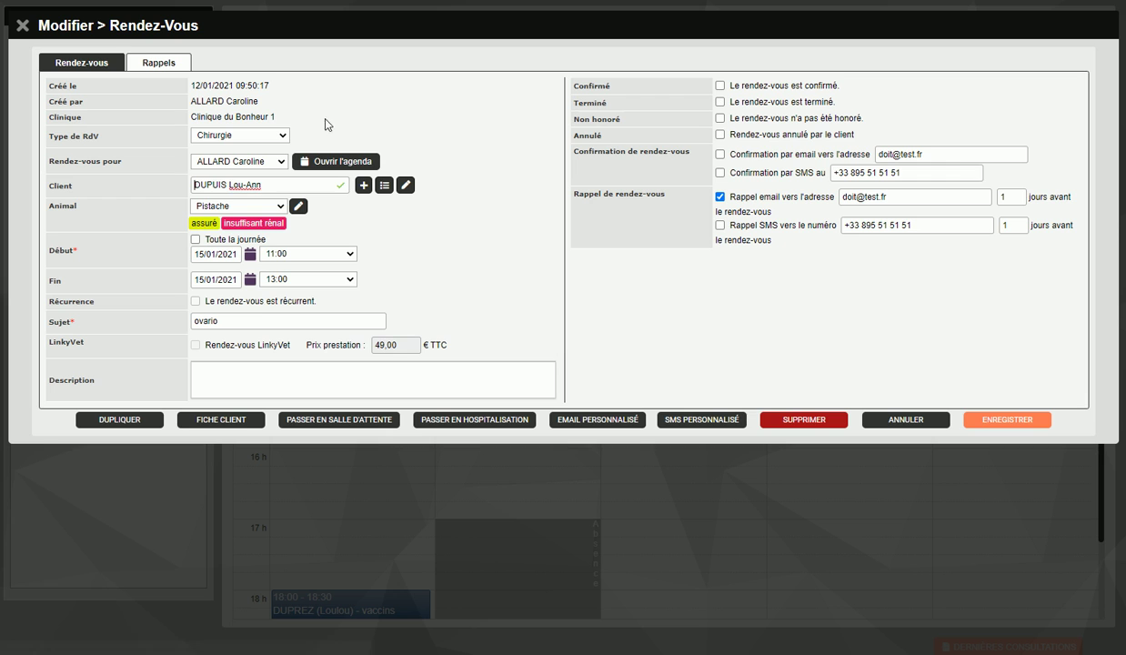
click(160, 63)
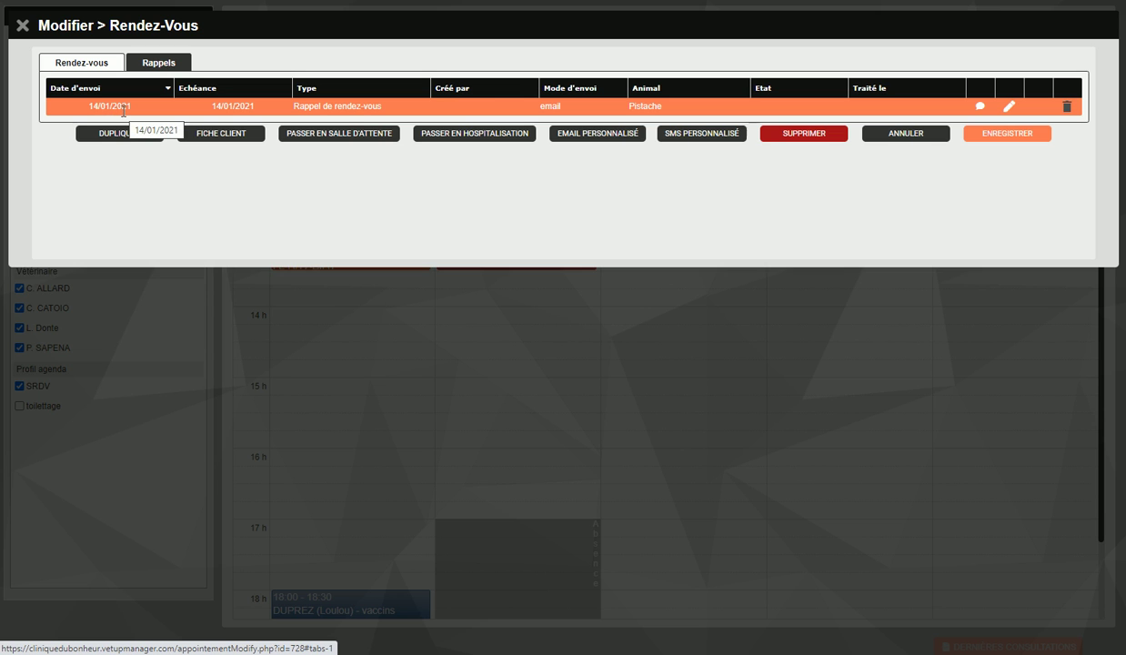
click(979, 108)
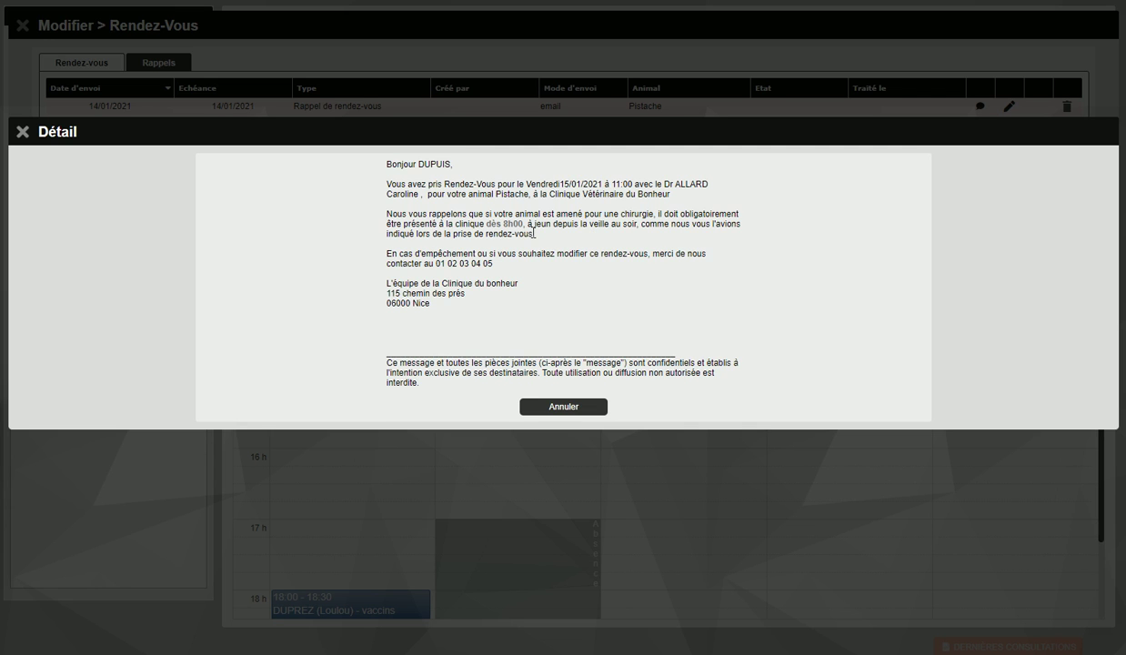
click(22, 133)
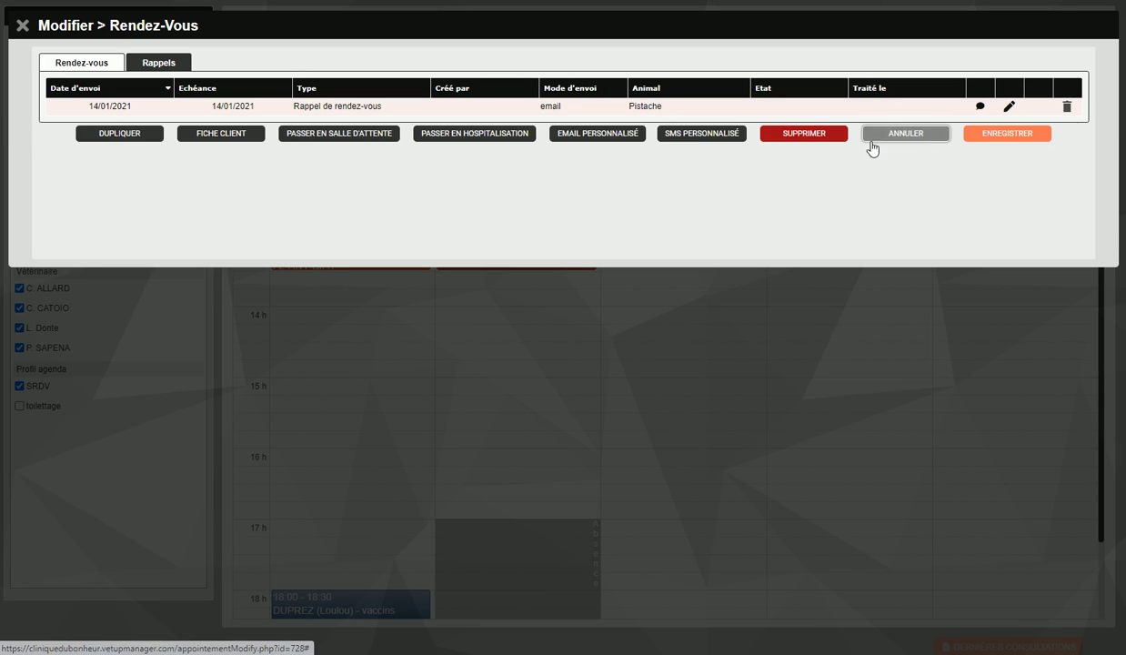
Delete the scheduled email reminder from Pistache's appointment and close the appointment
click(1068, 107)
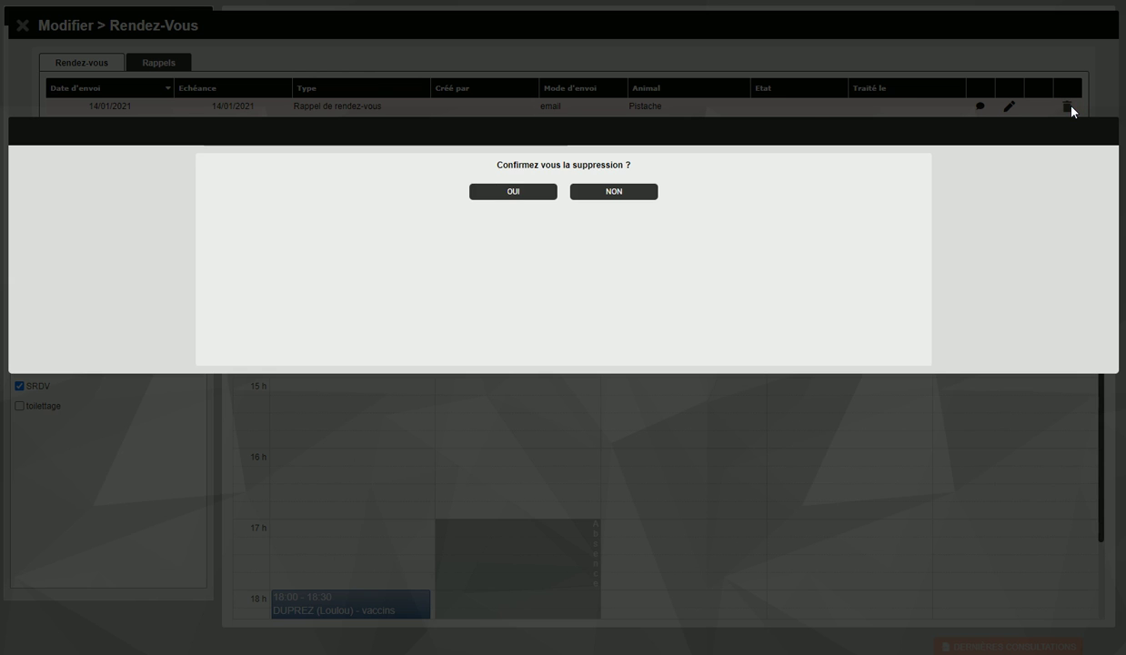
click(515, 193)
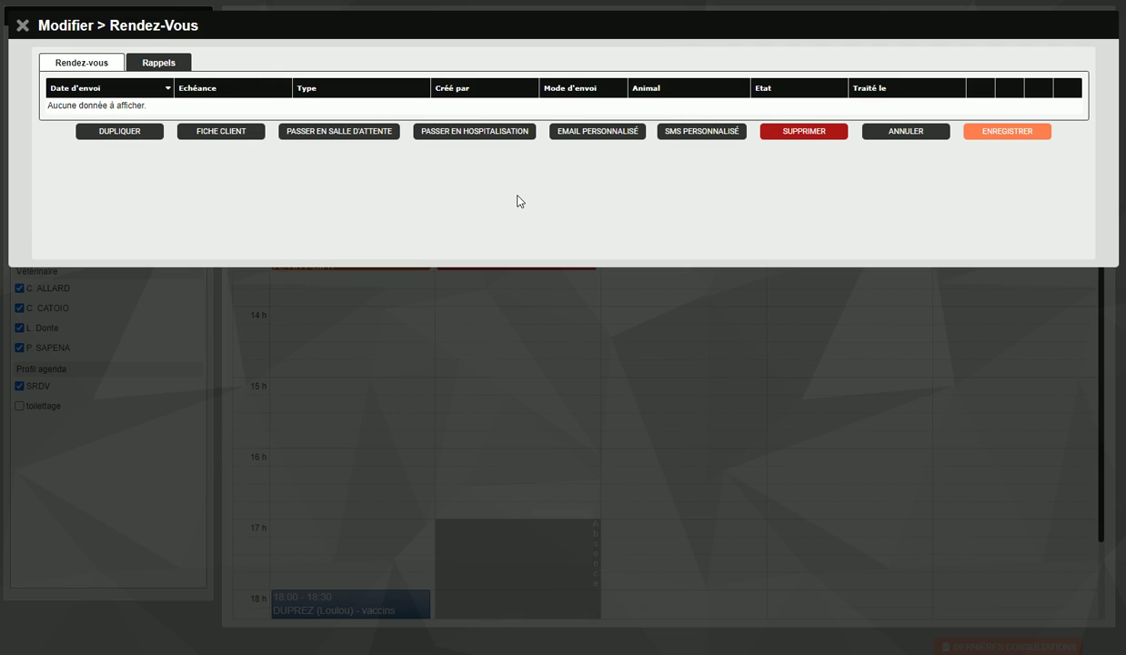
click(22, 27)
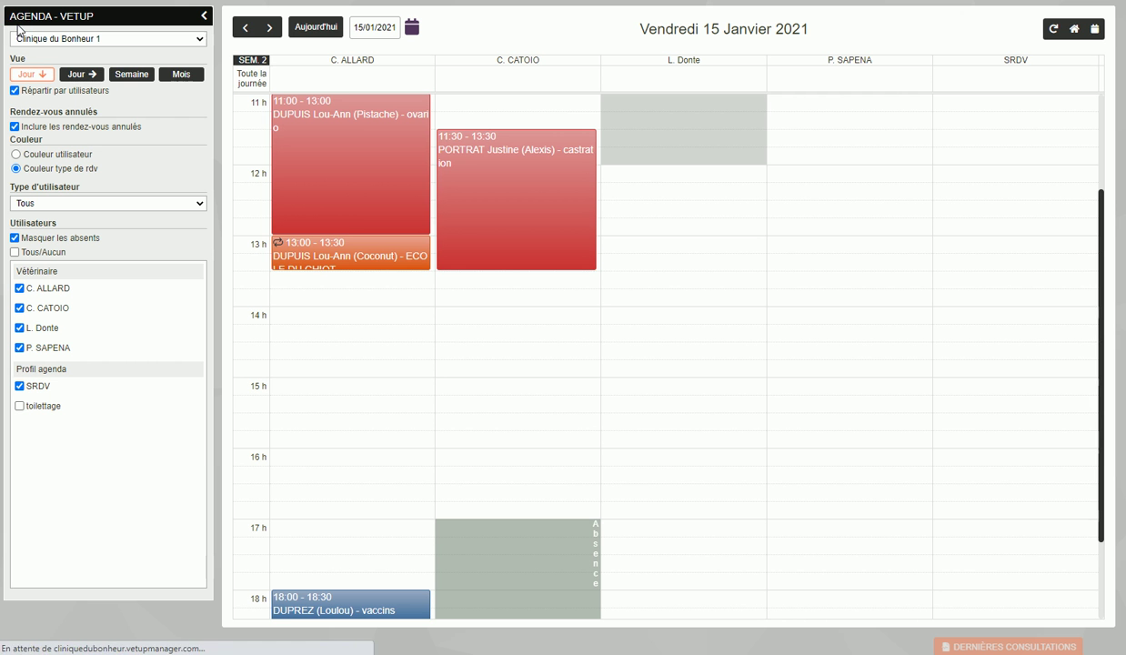
Create a personalised email from Pistache's 11:00 appointment with deferred sending on 14/01/2021
click(355, 176)
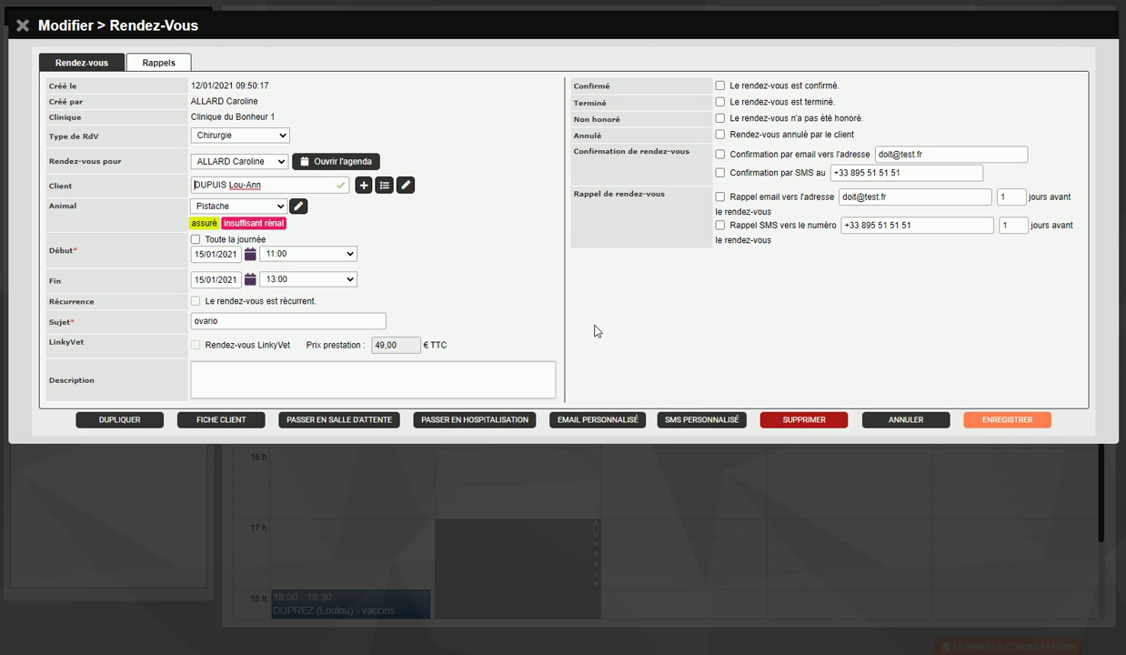
click(599, 422)
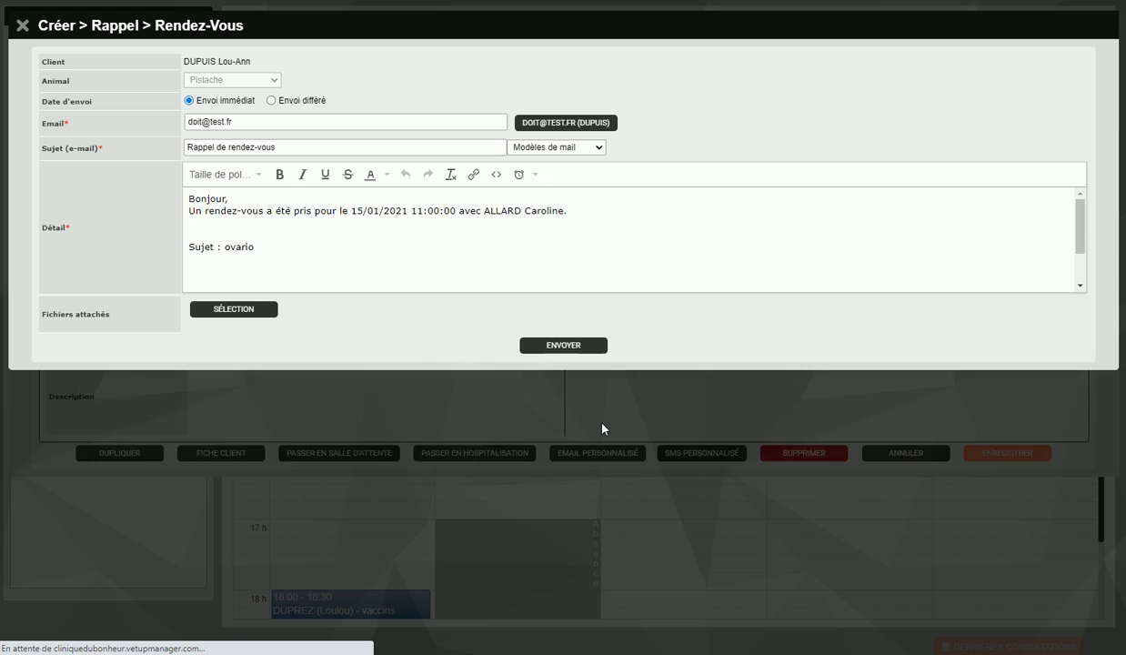
click(271, 101)
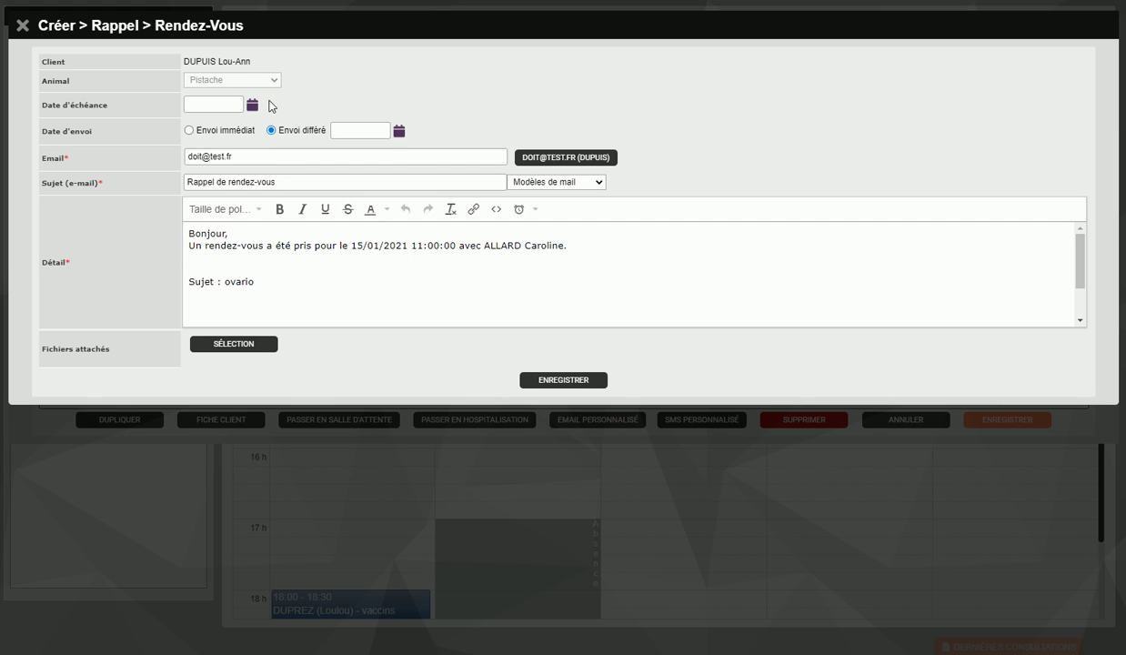
click(399, 132)
click(405, 250)
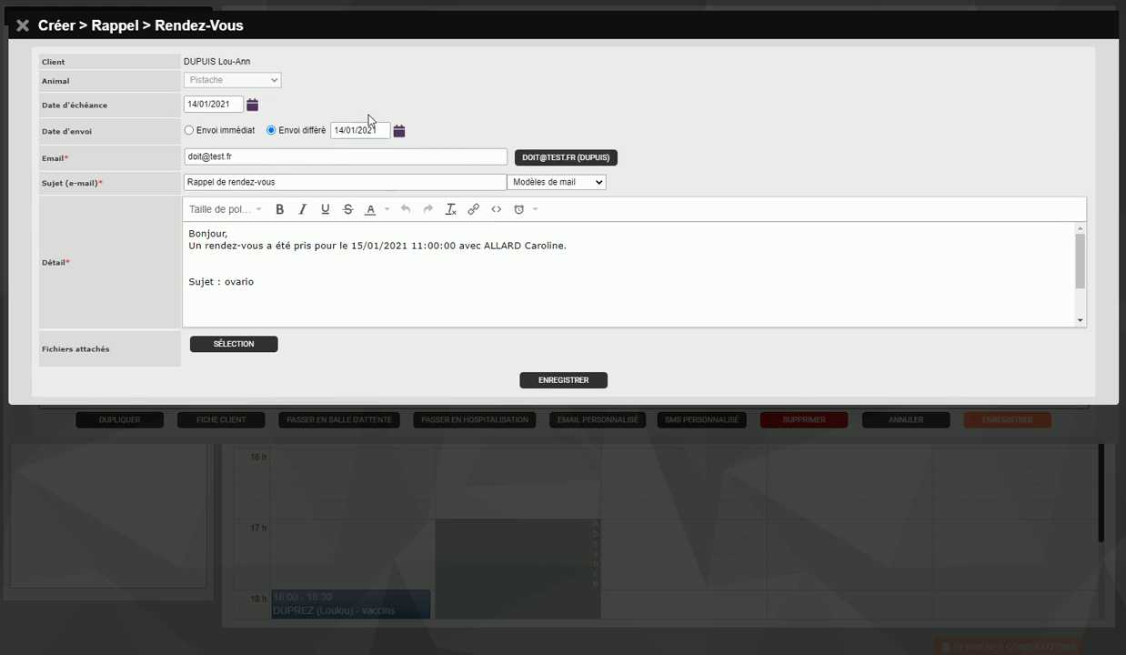
Apply the "Rappel RDV chirurgie" template to the email, check its text and save the reminder
click(600, 185)
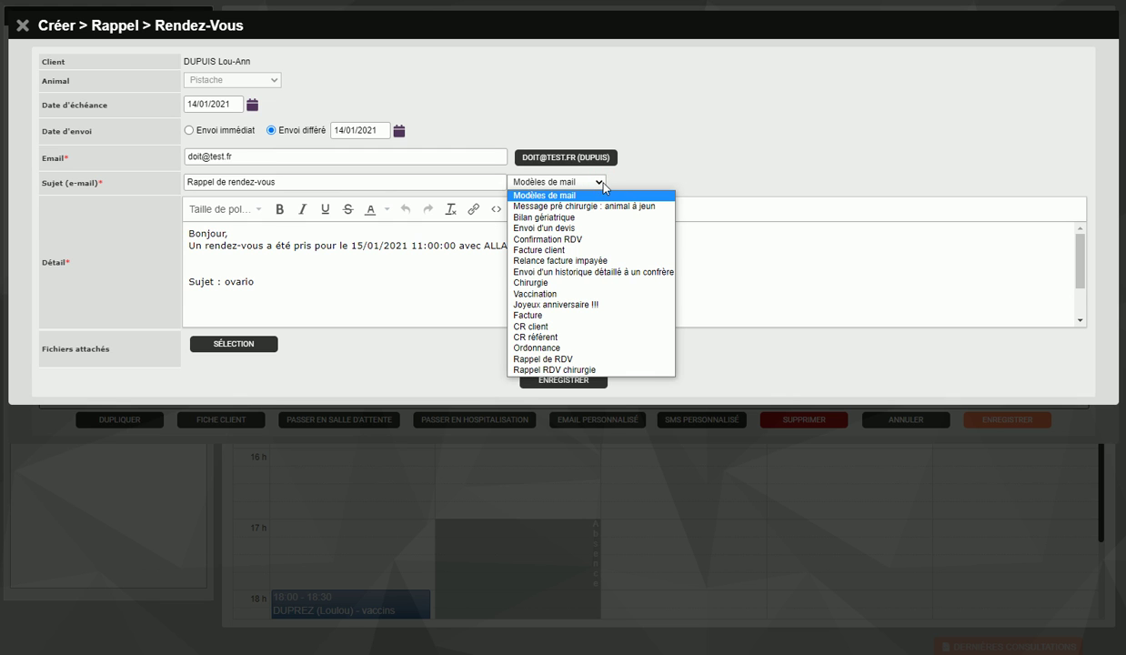
click(564, 369)
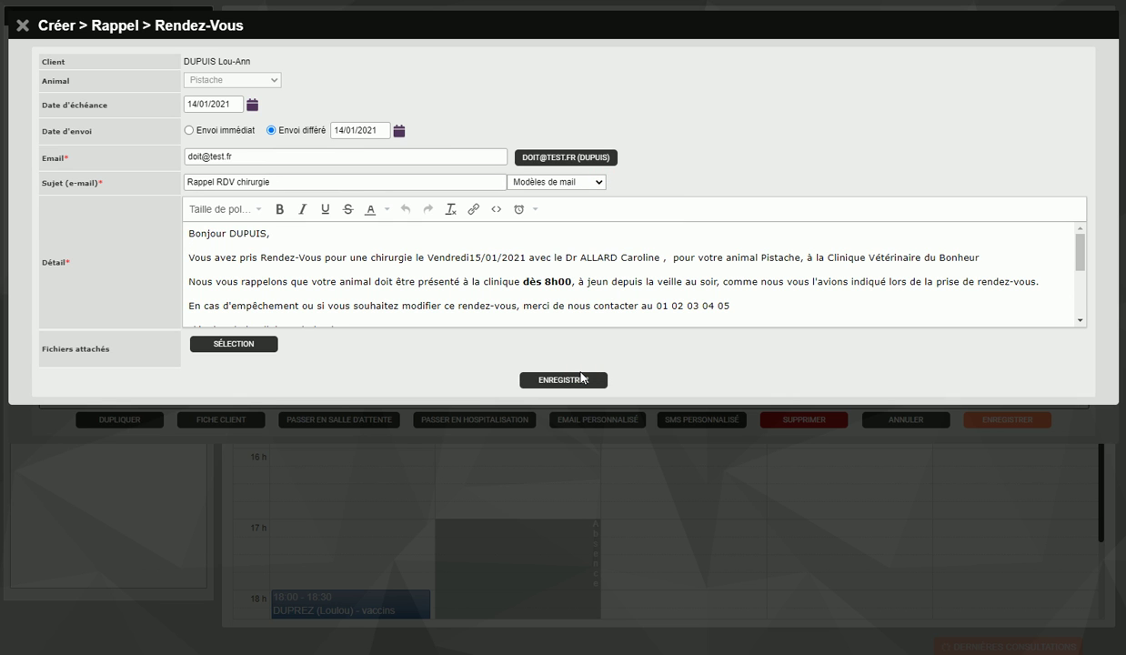
scroll(386, 291, down, 1)
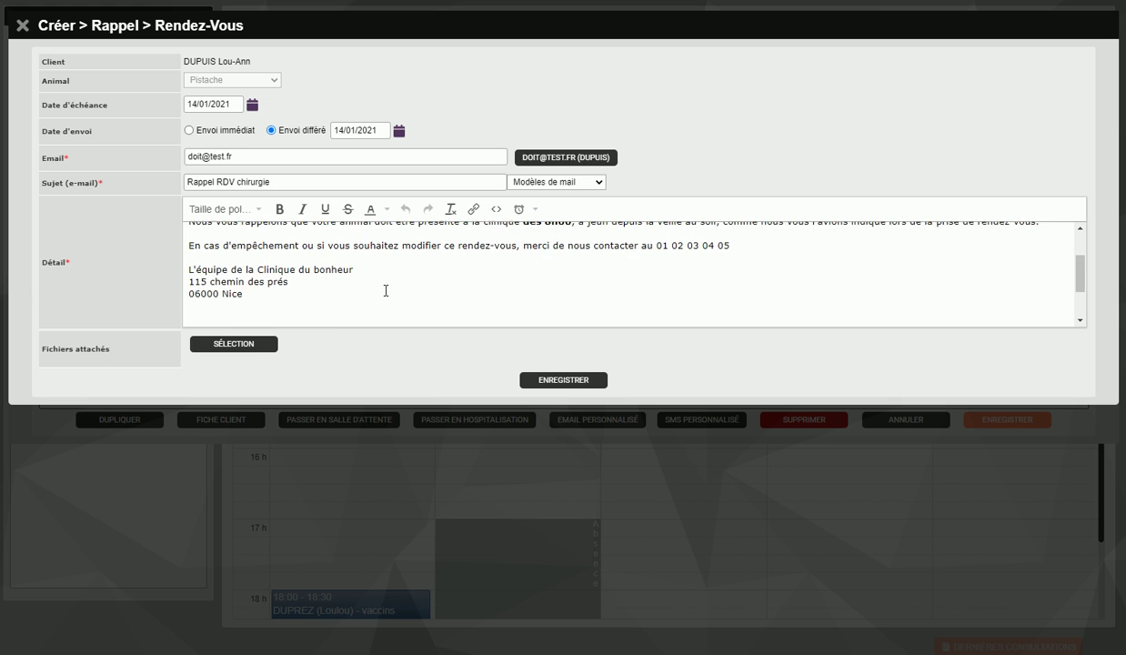
scroll(385, 291, down, 1)
scroll(386, 291, up, 5)
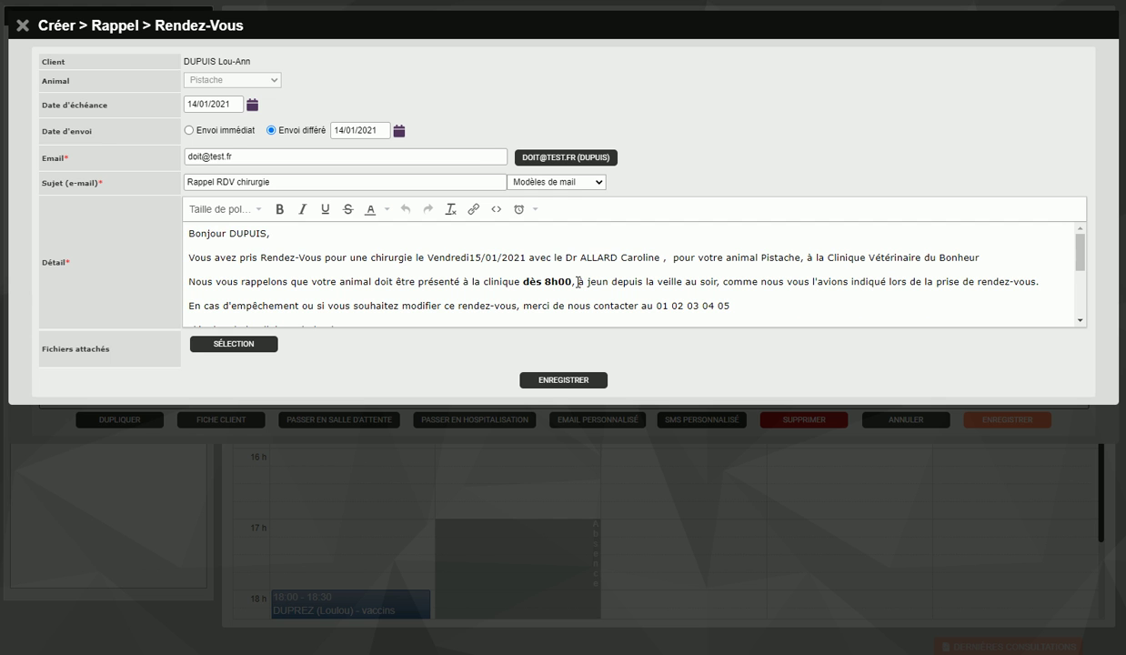
click(548, 382)
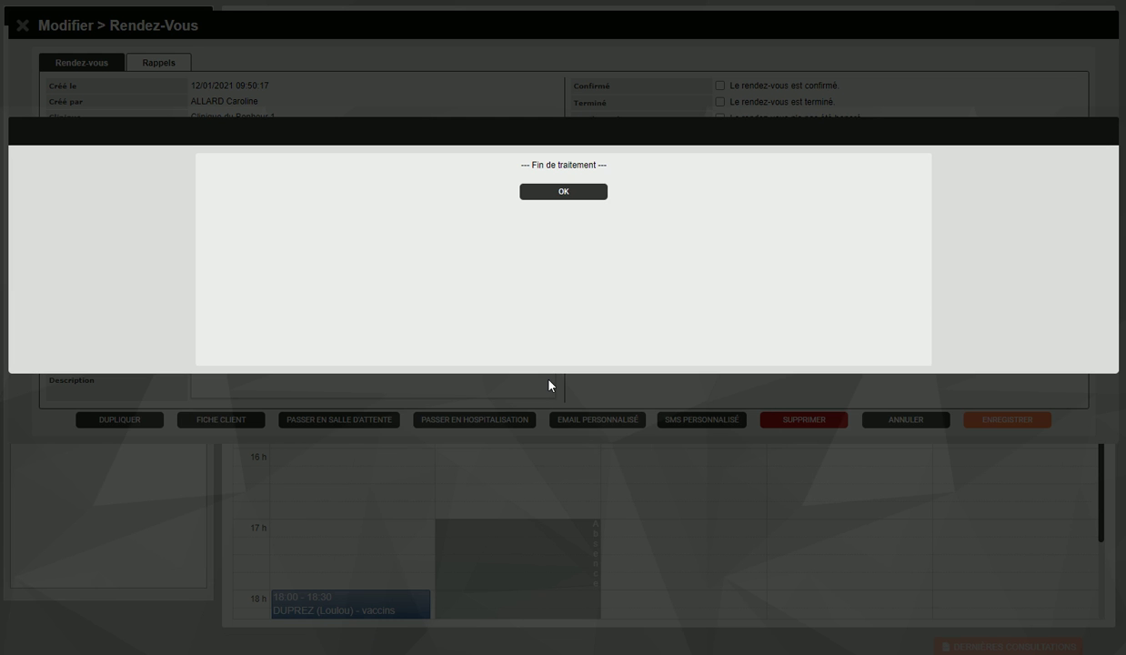
click(559, 194)
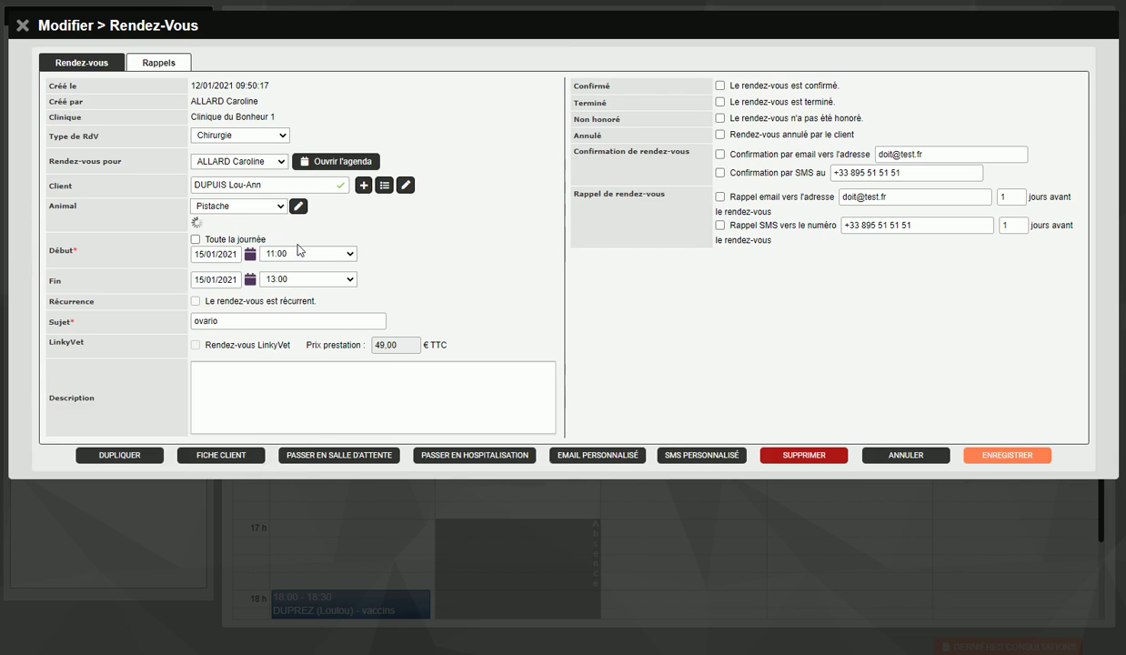
Show the appointment's reminders and open the message of the newly scheduled email
click(158, 63)
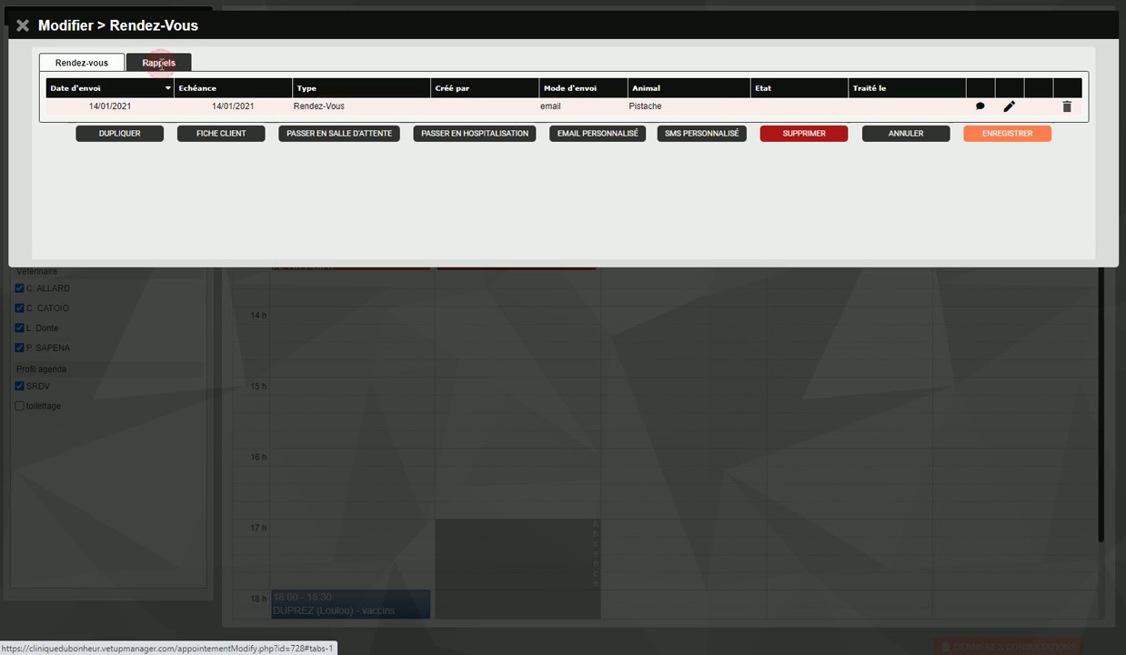
click(979, 108)
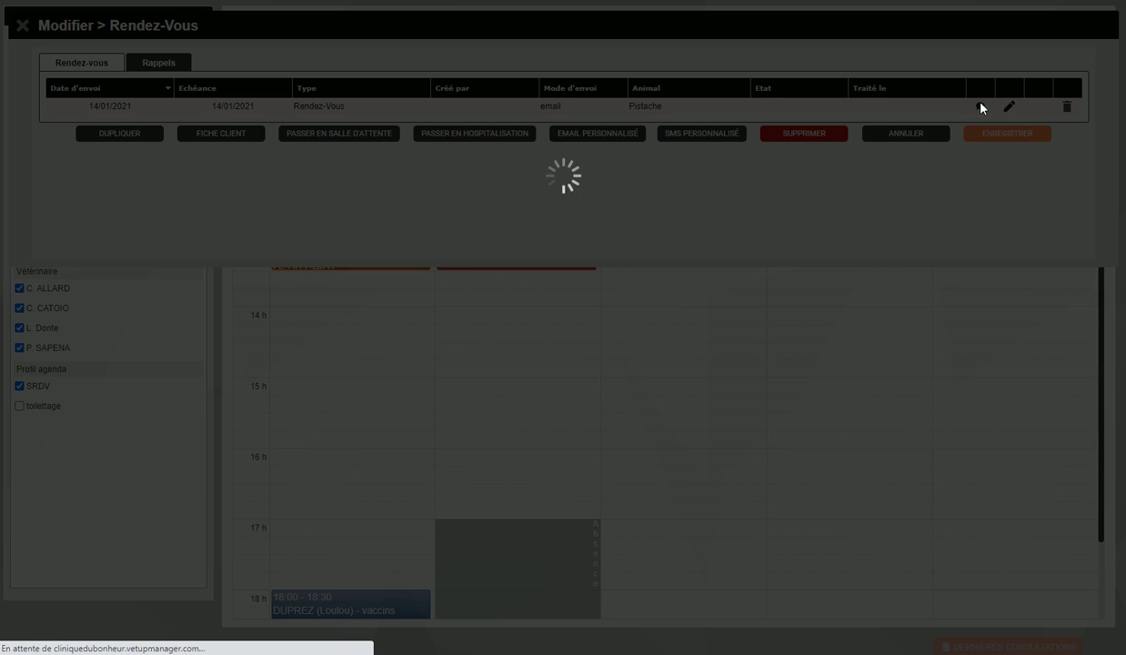